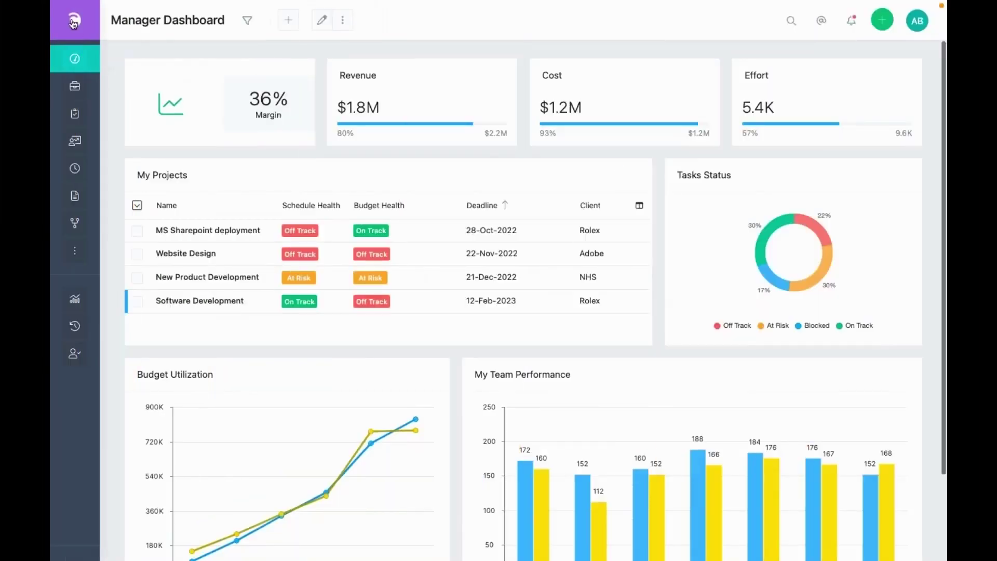
Open the Workload grid of each resource's daily hours for November–December, keeping the sidebar collapsed
click(73, 22)
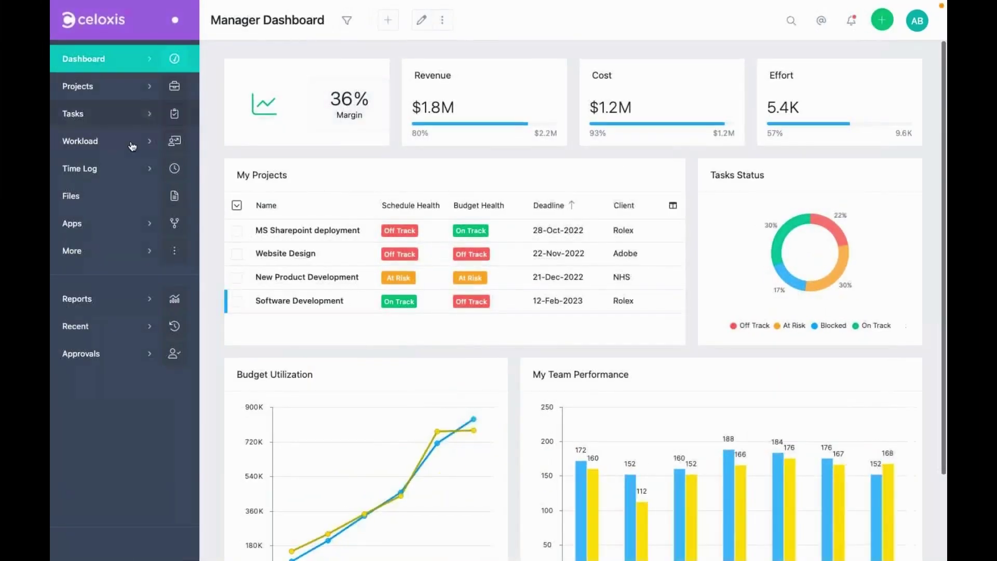
mouse_move(148, 148)
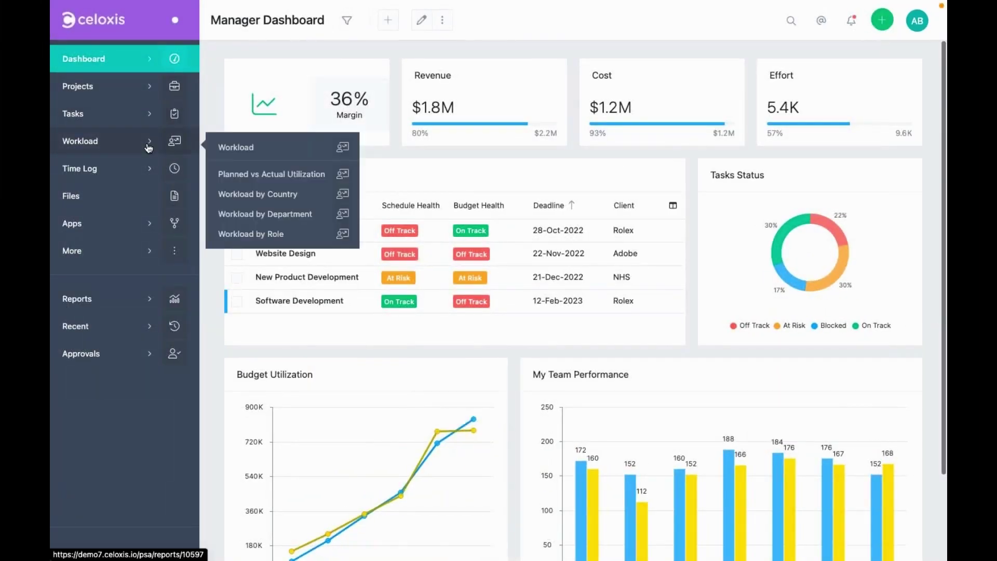
click(248, 149)
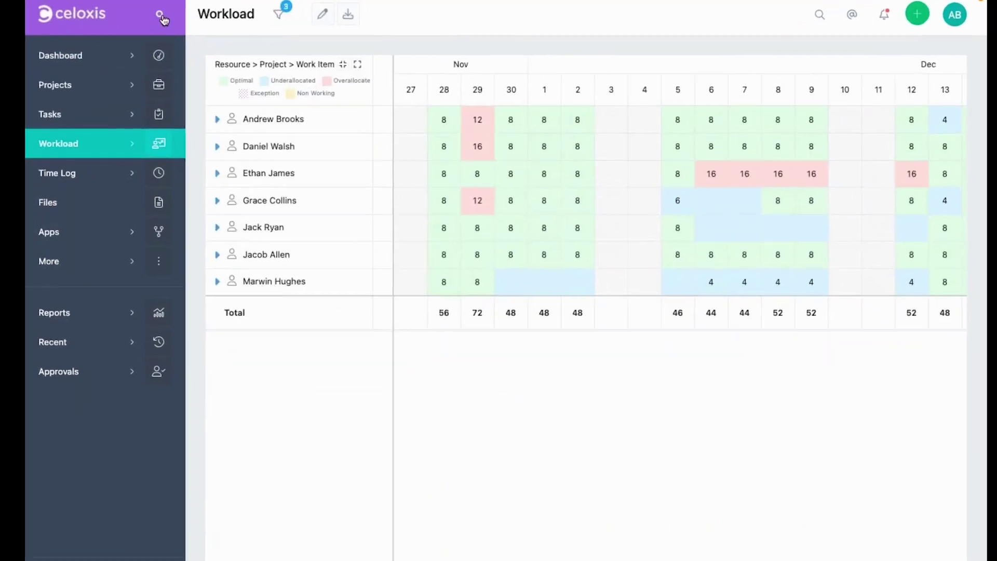
click(163, 20)
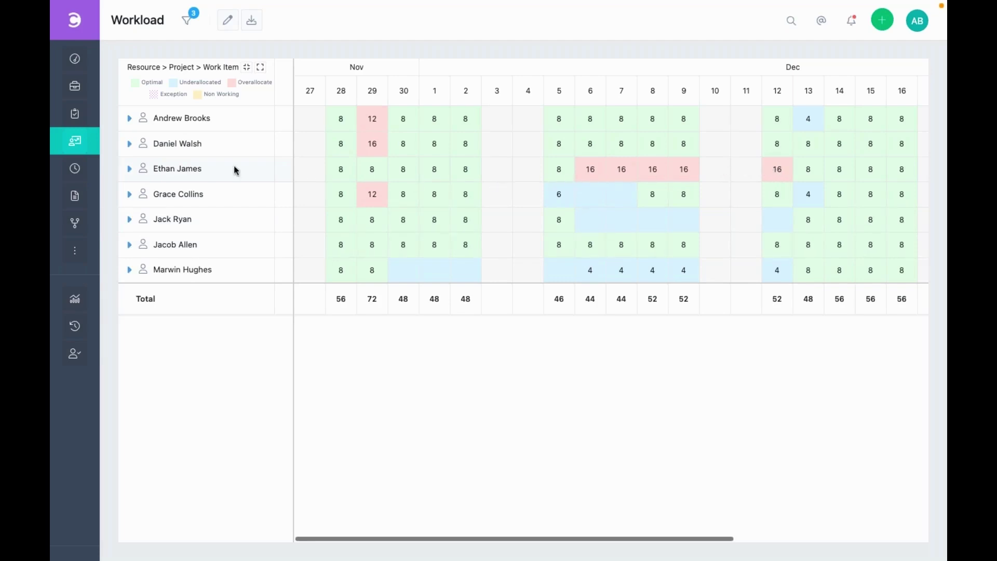
click(130, 169)
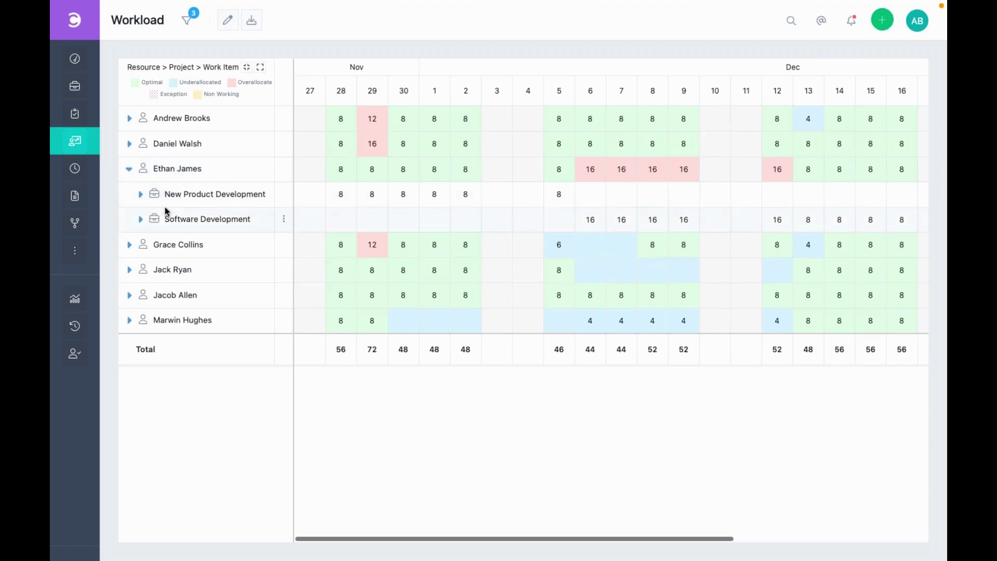
click(140, 220)
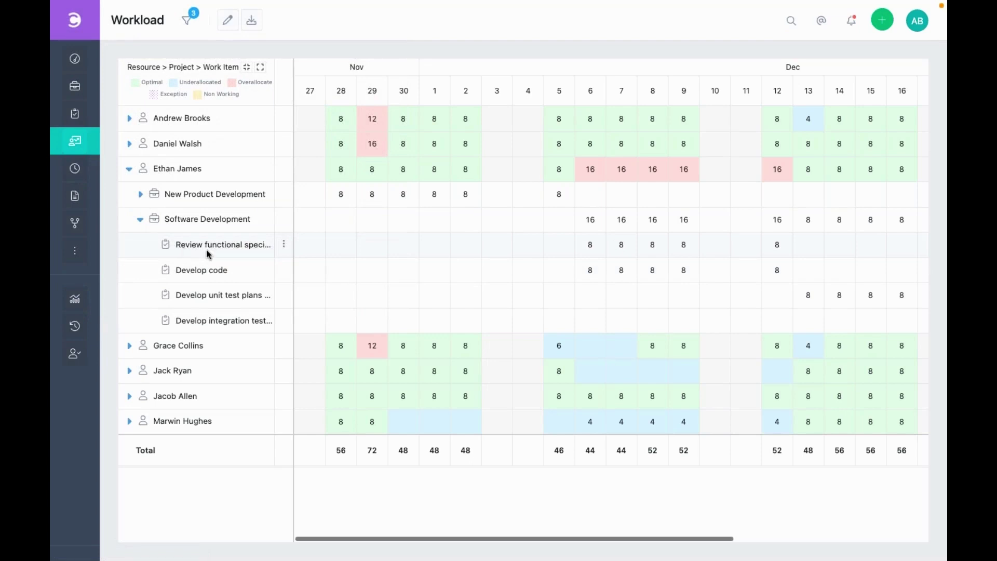
click(284, 245)
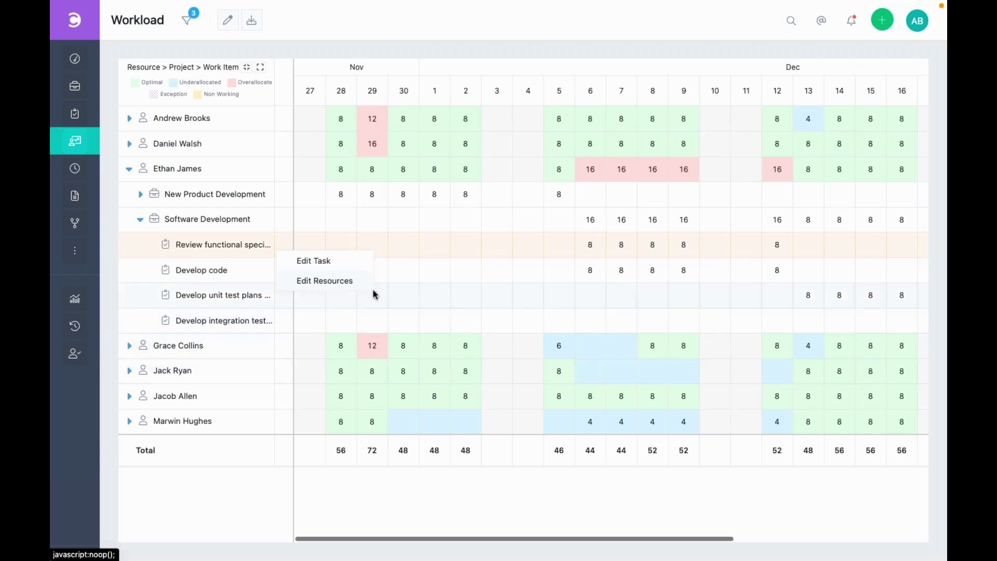
Reassign the functional-spec review task to Jack Ryan, then collapse Ethan James's row
click(357, 283)
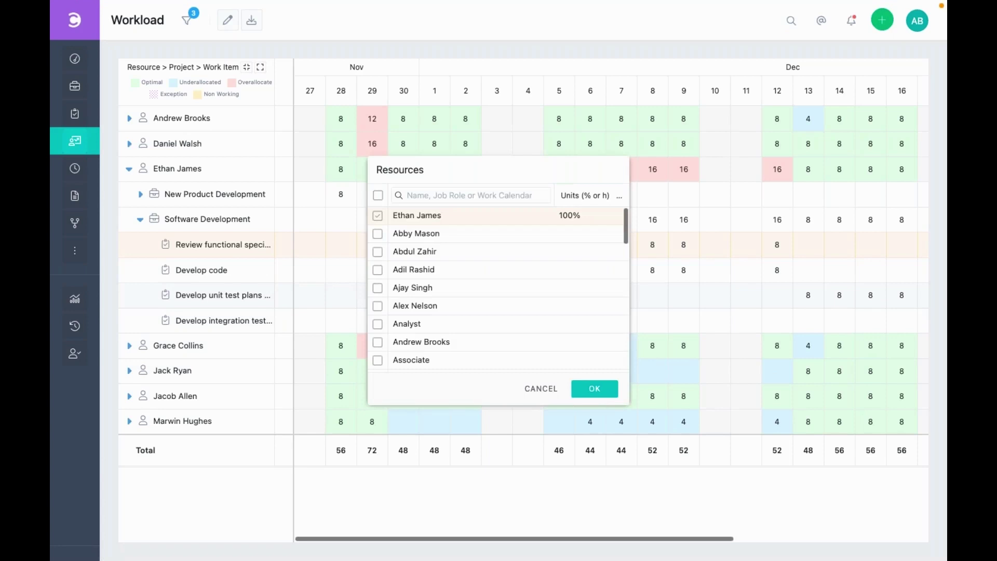
click(417, 196)
text(jack)
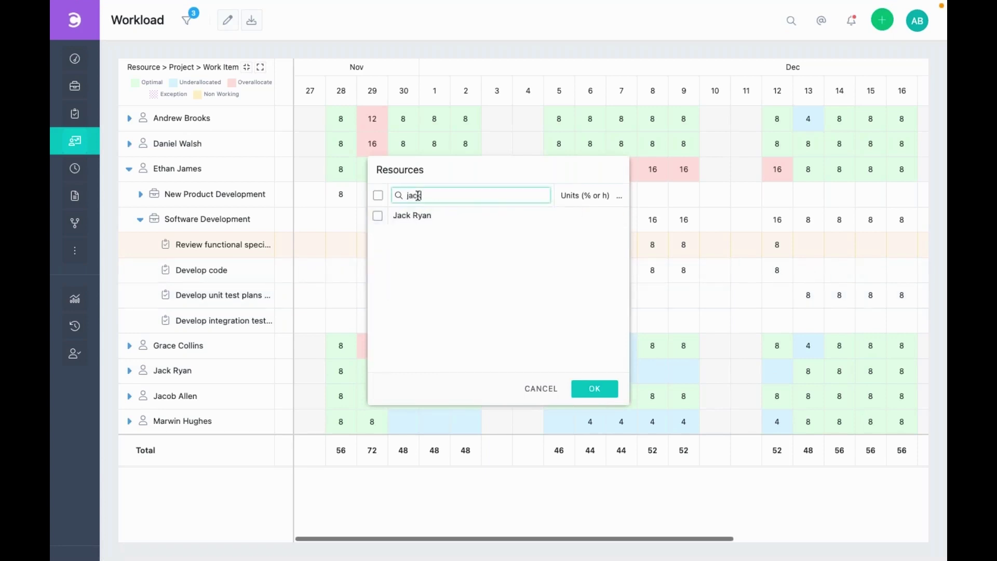
click(377, 216)
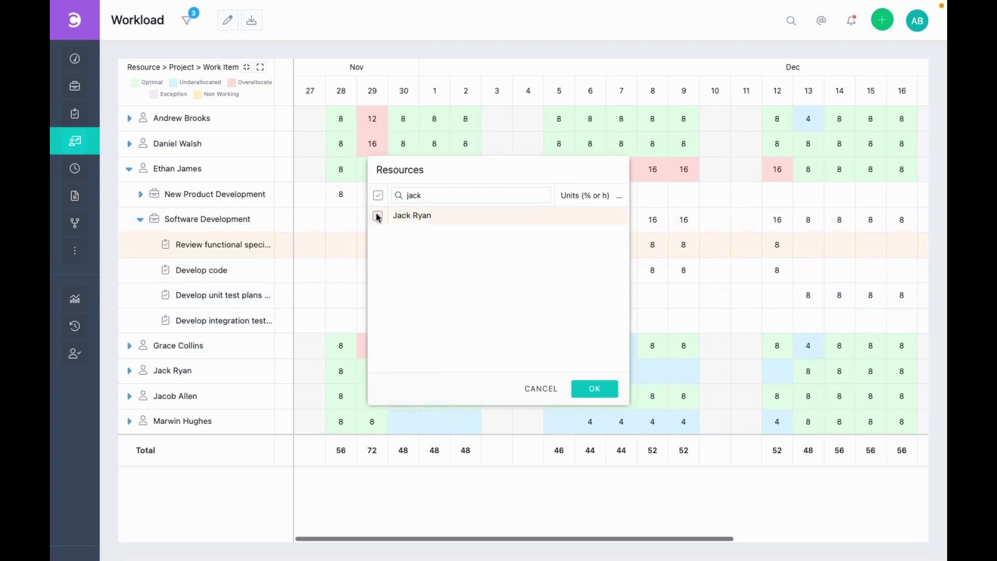
click(591, 389)
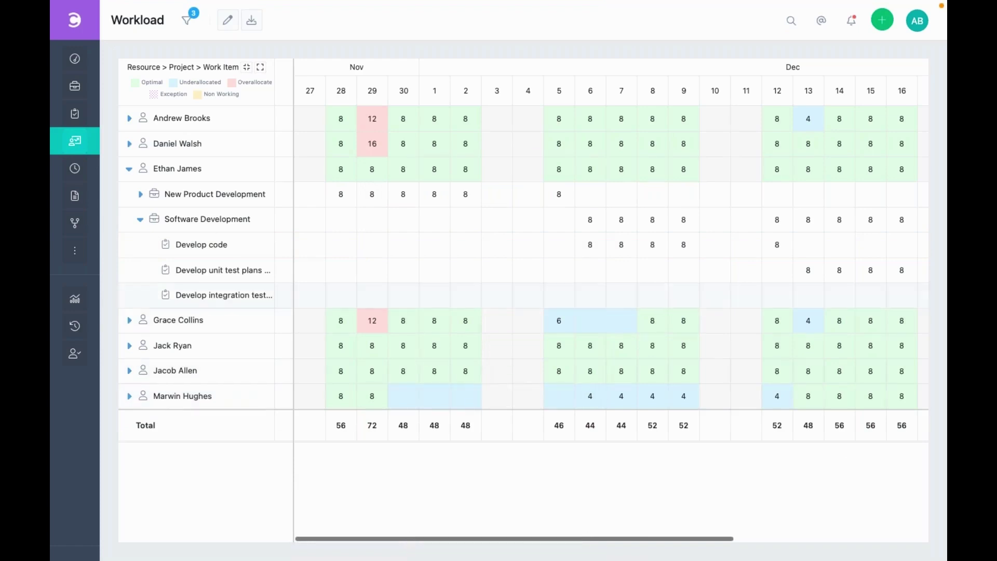
click(130, 170)
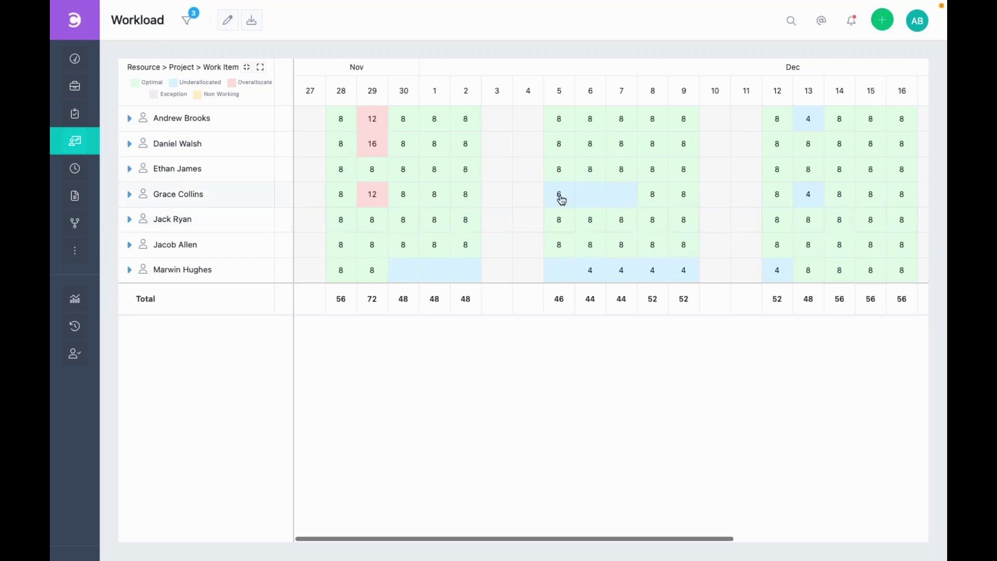
right_click(561, 200)
mouse_move(571, 223)
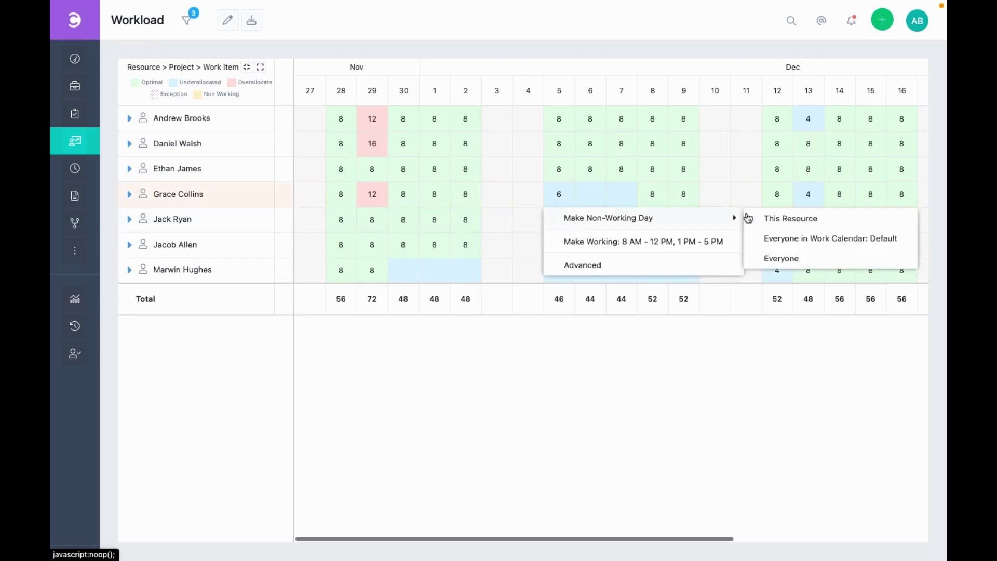
click(778, 222)
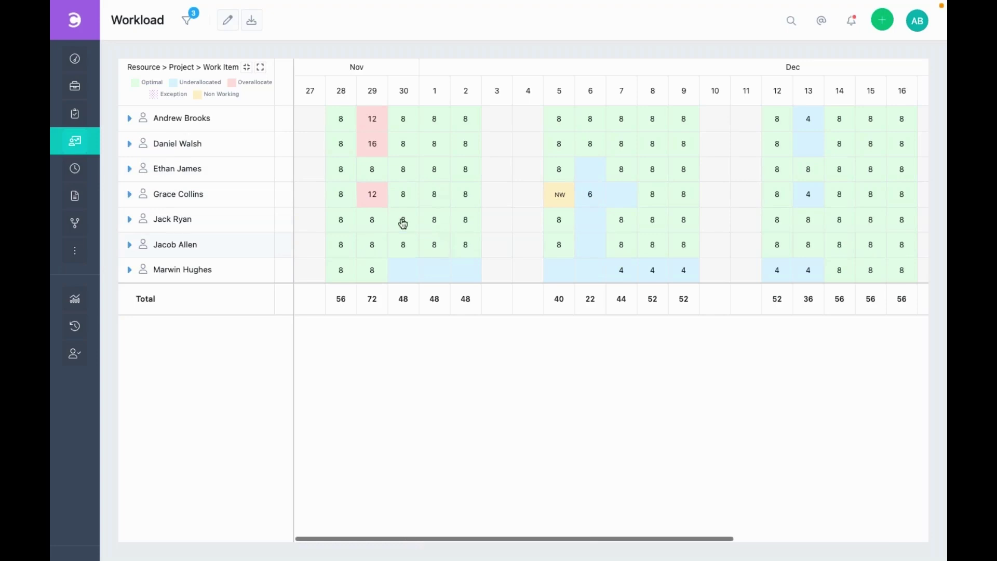
Filter the workload grid to This Year with Month zoom
click(192, 22)
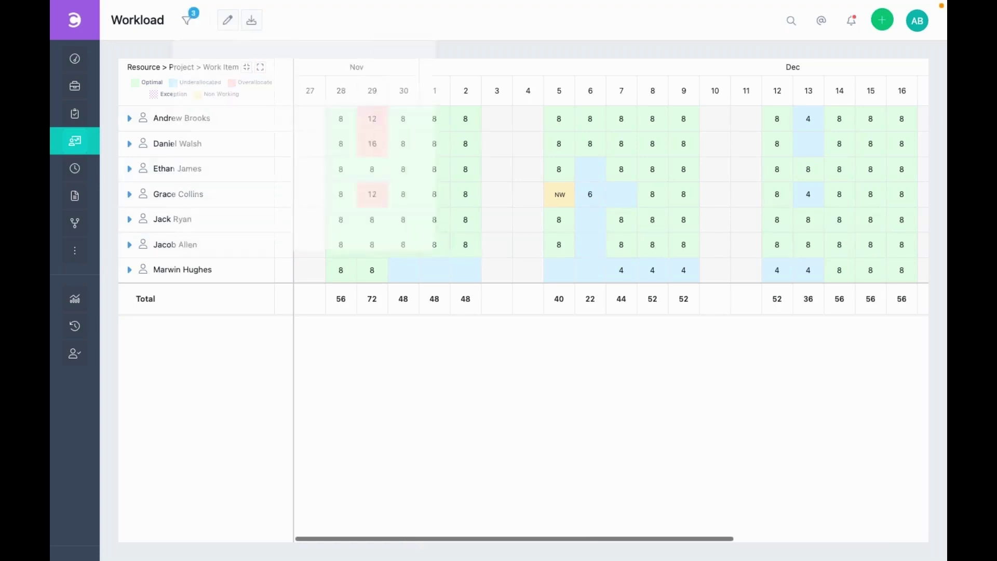
click(451, 86)
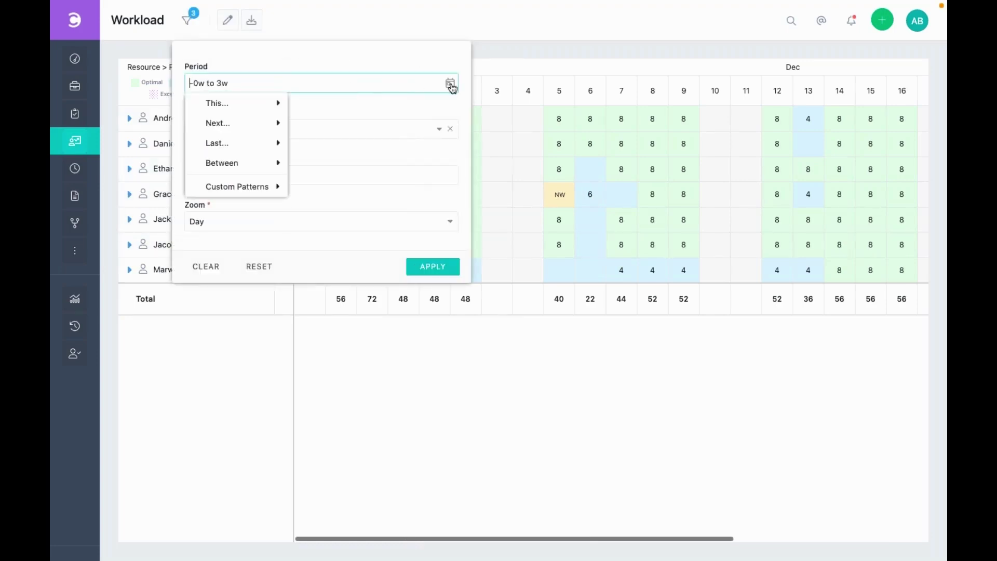
mouse_move(280, 105)
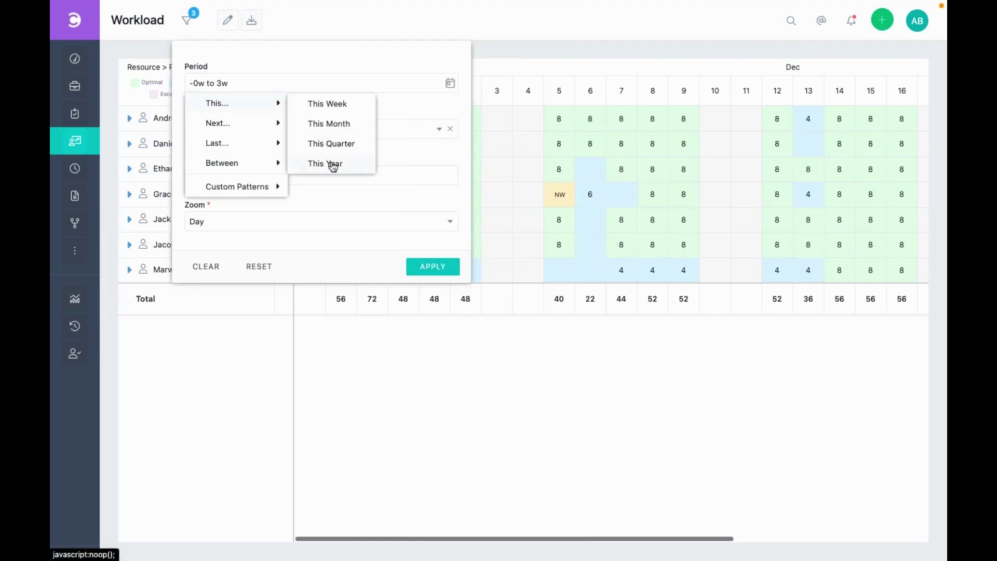
click(331, 162)
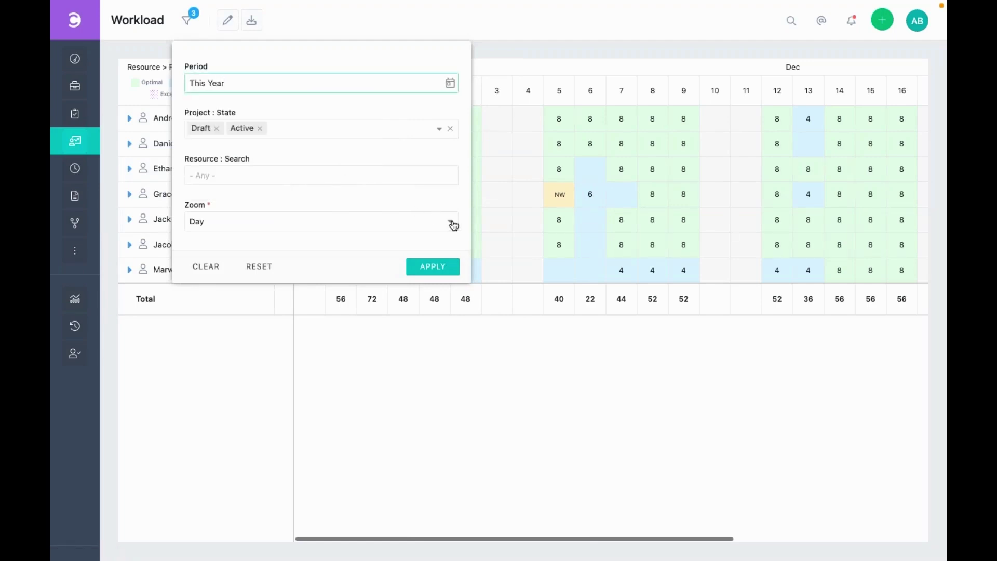
click(453, 225)
click(382, 282)
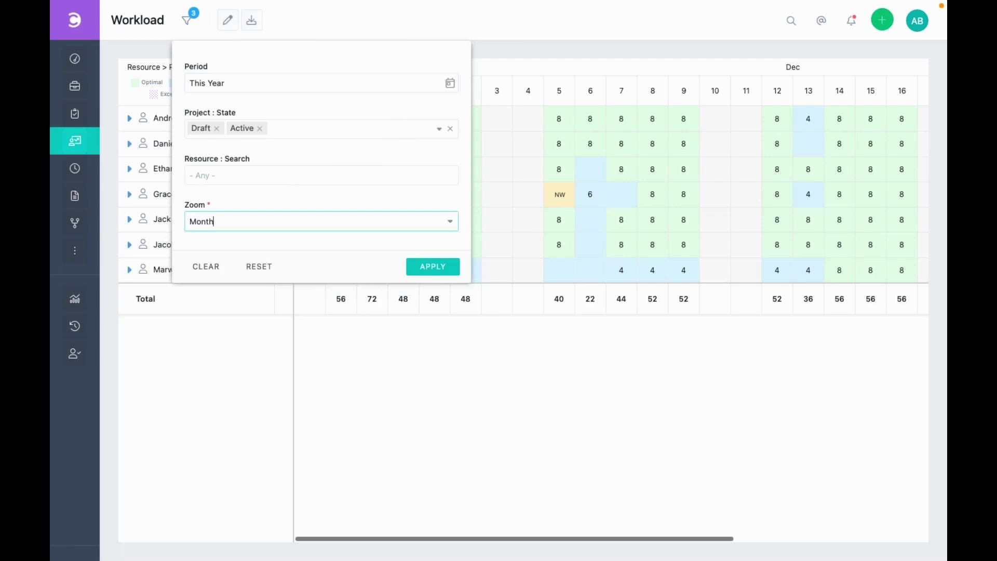
click(440, 268)
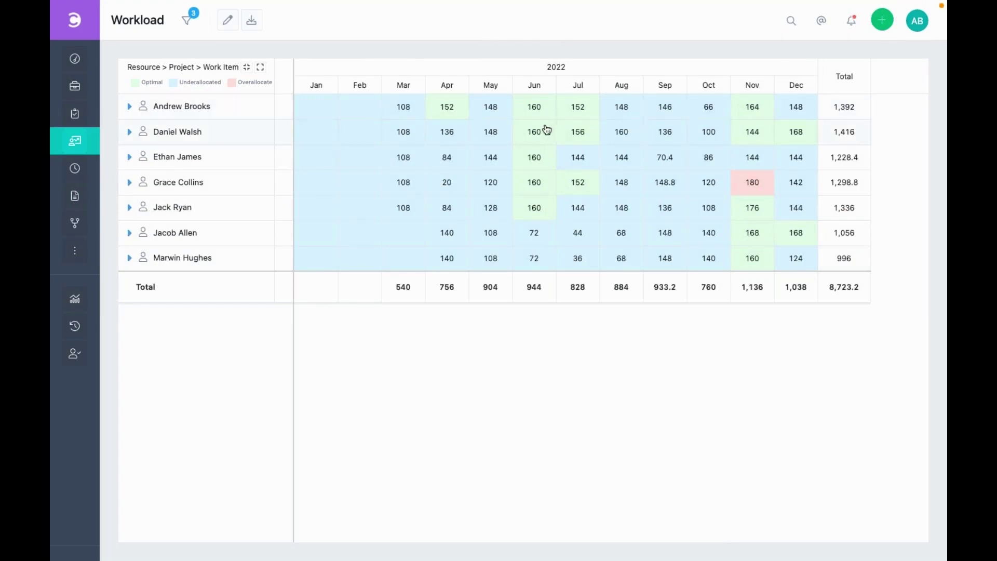
Open the Workload by Role report and expand the Analyst role into its people
mouse_move(88, 143)
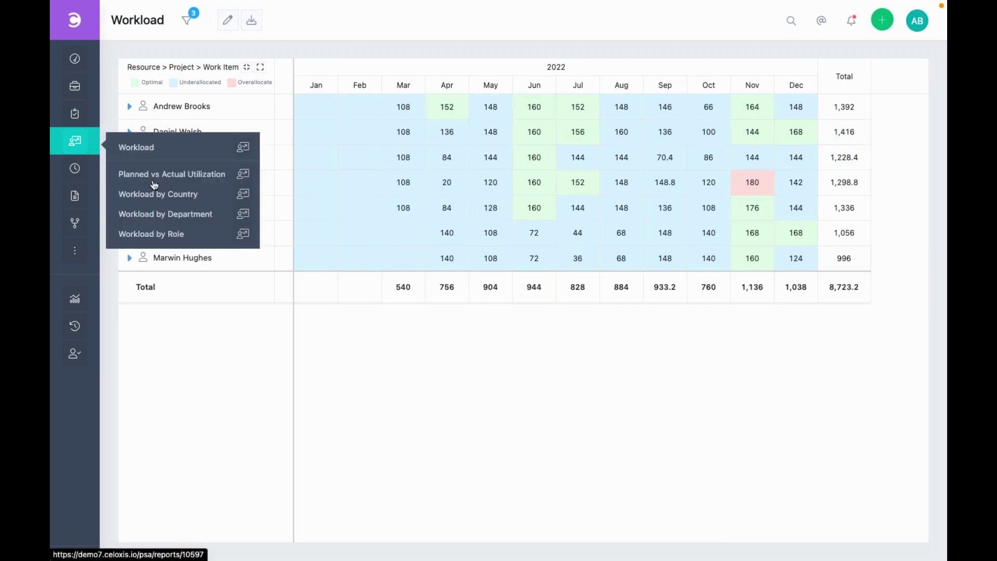
click(170, 234)
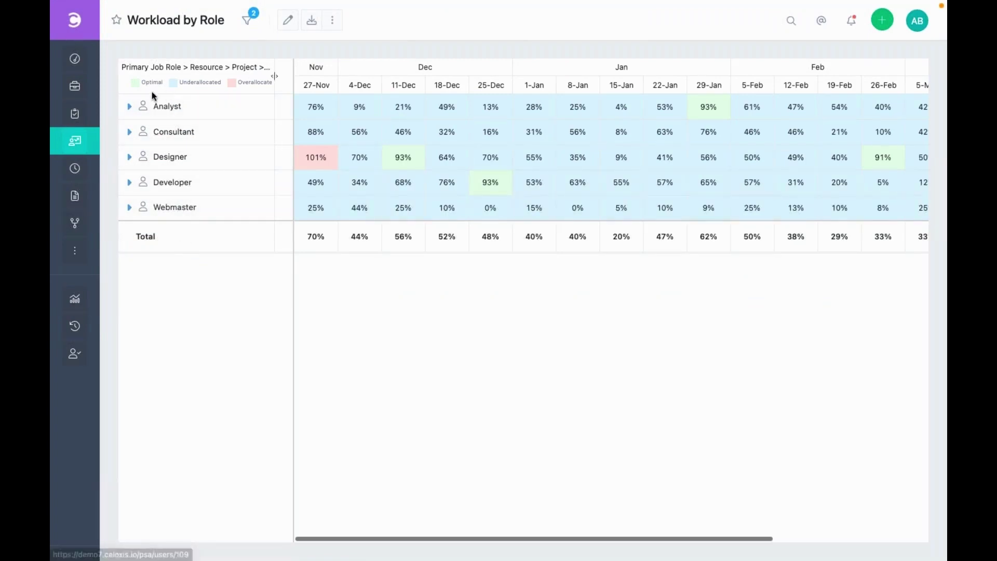
click(129, 107)
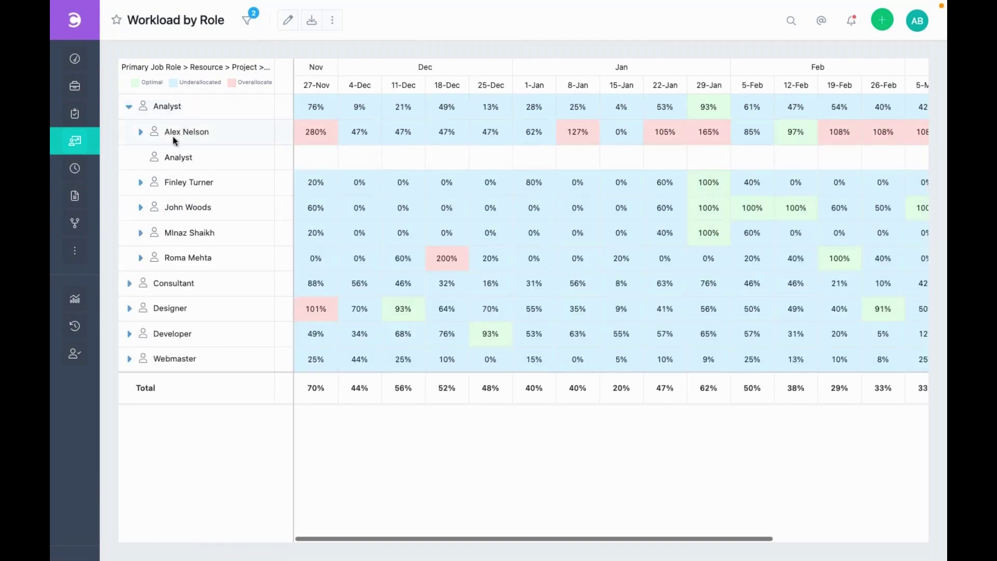
drag(176, 187, 154, 132)
mouse_move(86, 150)
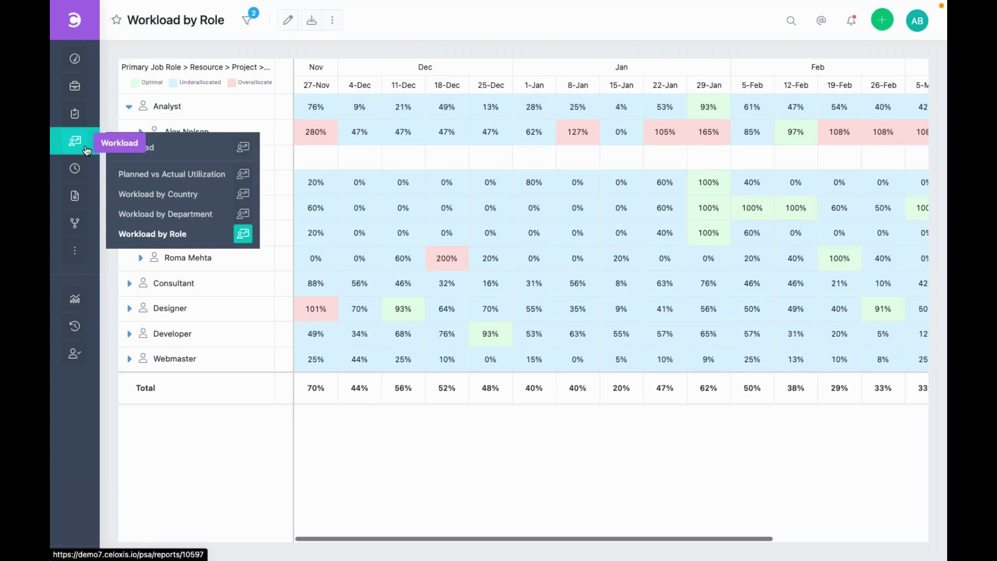
Open Workload by Department, expanding Marketing and its first member to show Renovation Plan
click(186, 218)
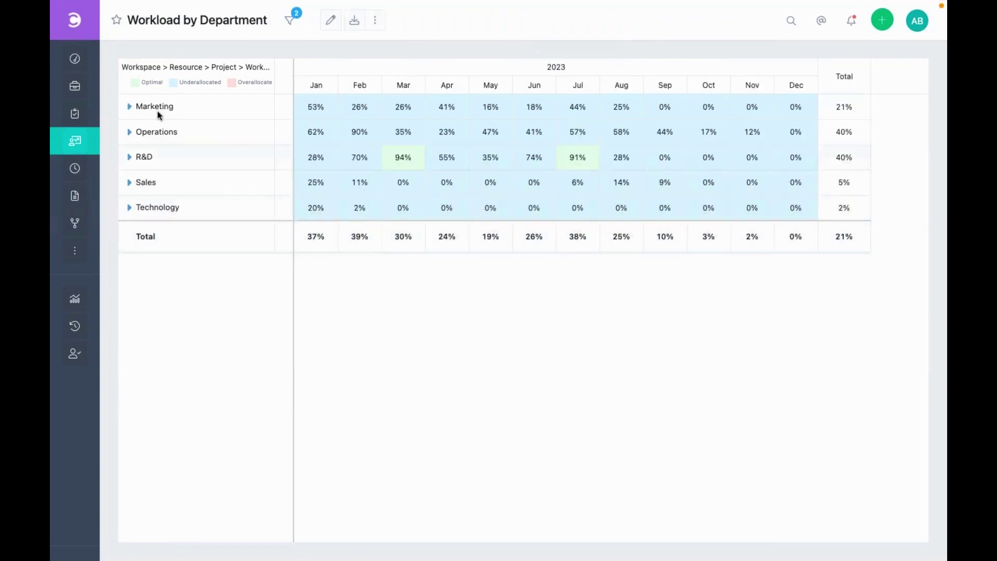
click(130, 107)
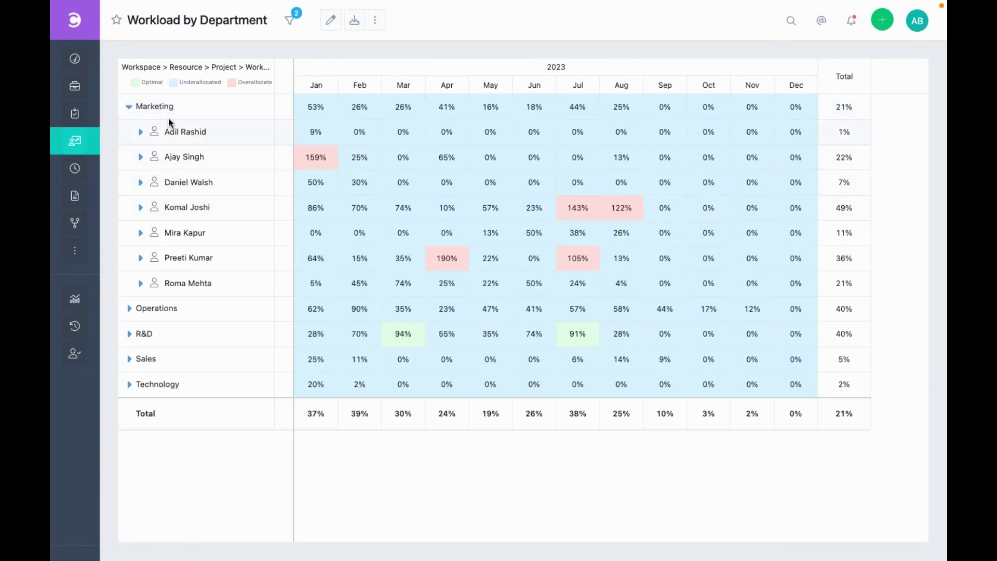
click(140, 133)
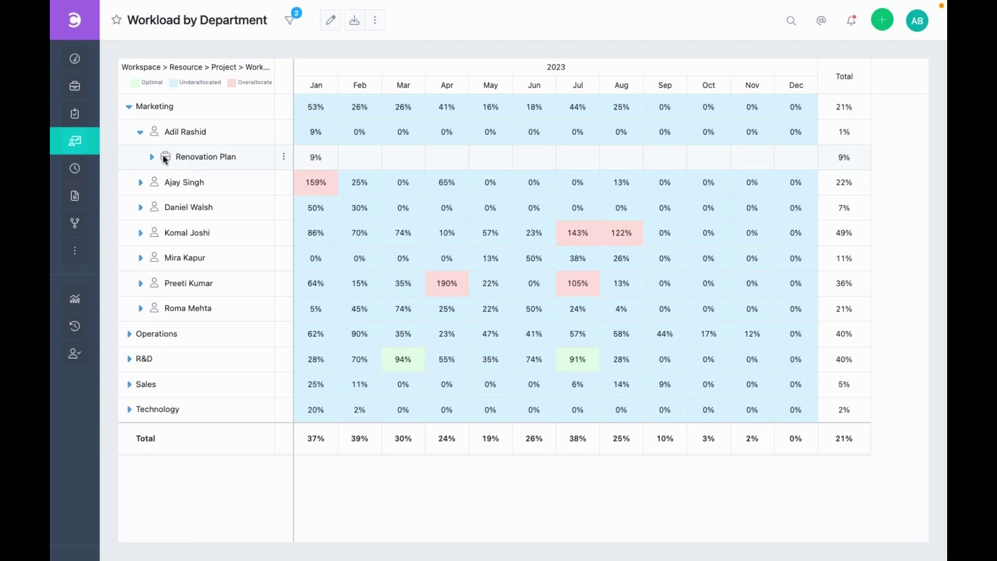
mouse_move(75, 142)
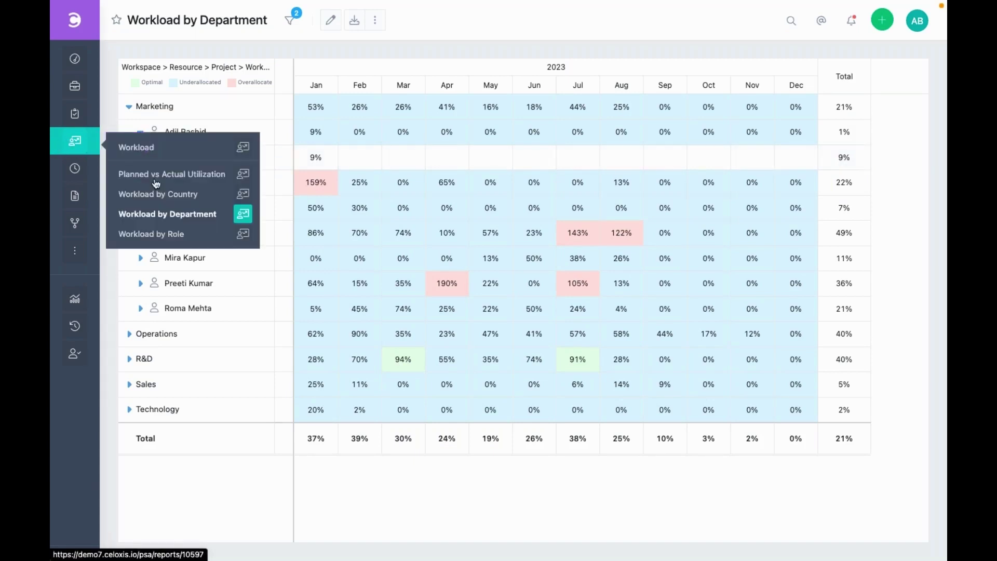
Switch to the Workload by Country report of monthly 2023 utilization
click(176, 195)
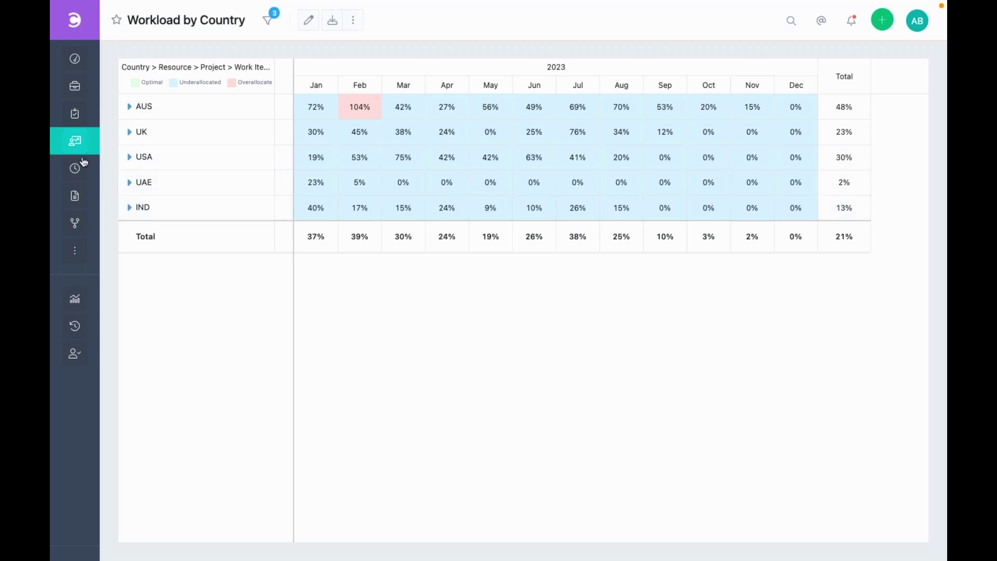
mouse_move(74, 140)
click(172, 173)
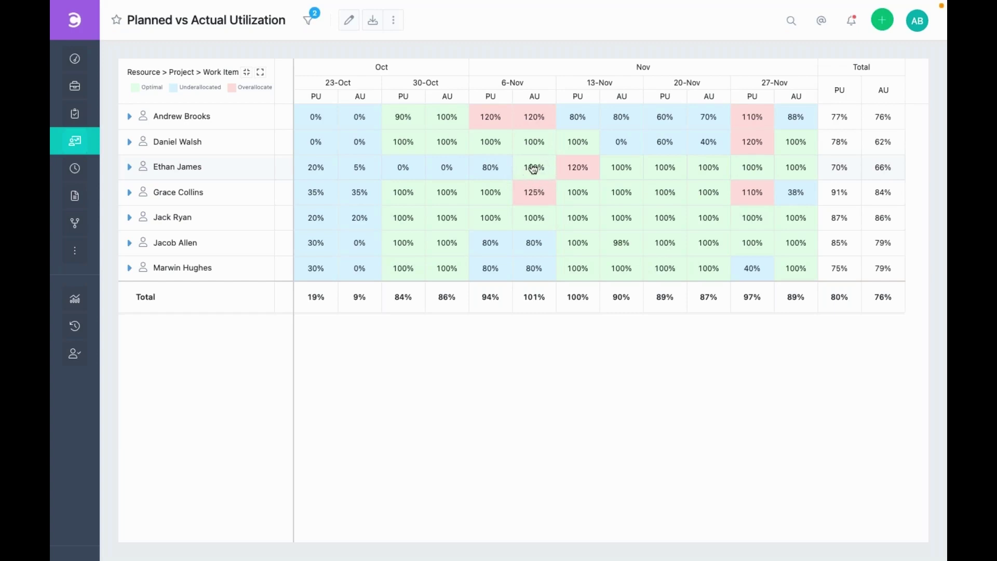
click(130, 167)
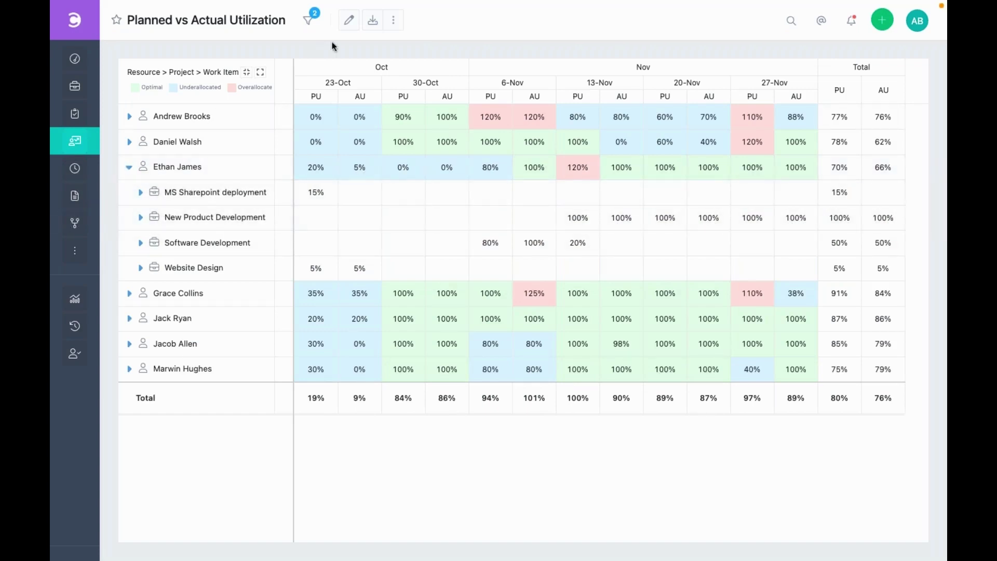
Open the Print dialog for the utilization report from its actions menu
click(395, 24)
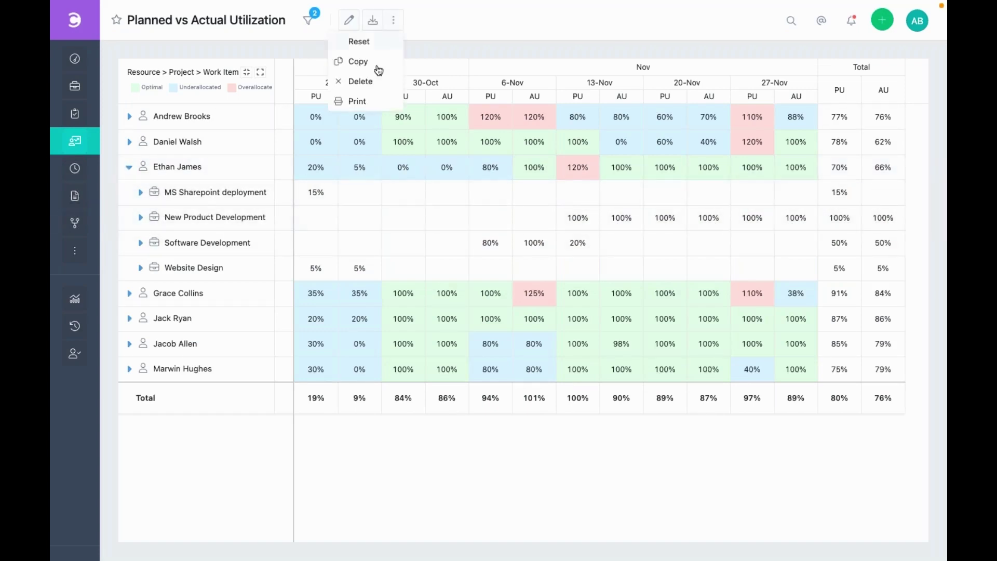
click(363, 102)
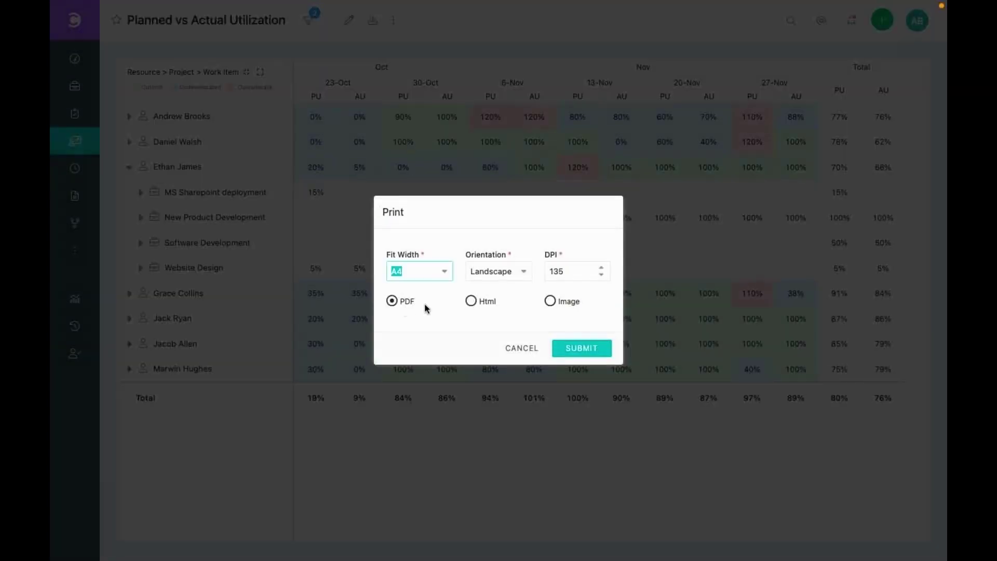